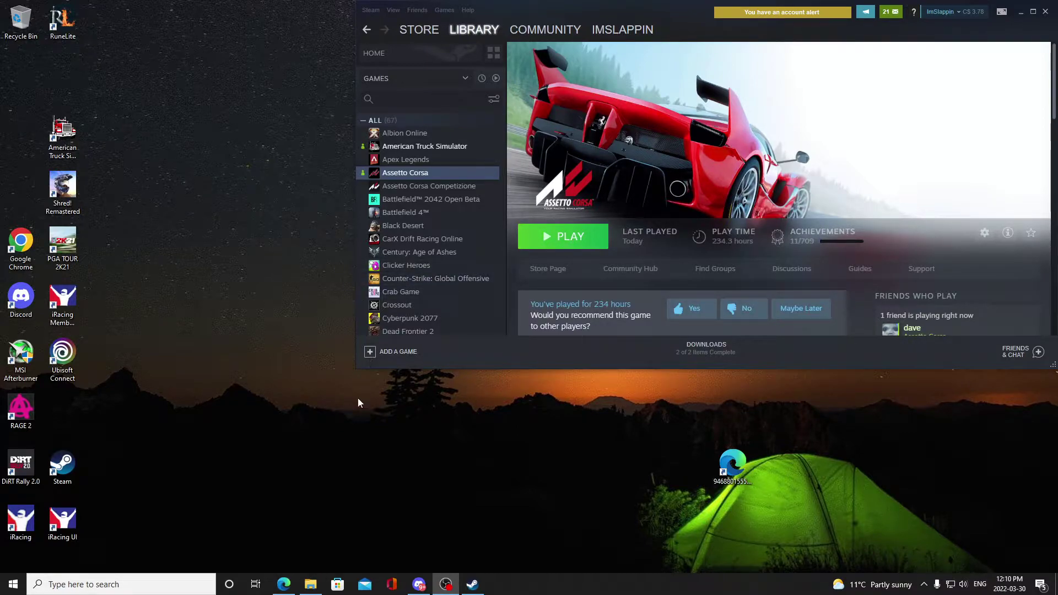
- Bring the browser showing the Sol 2.2.1 RaceDepartment page to the front
left_click(287, 587)
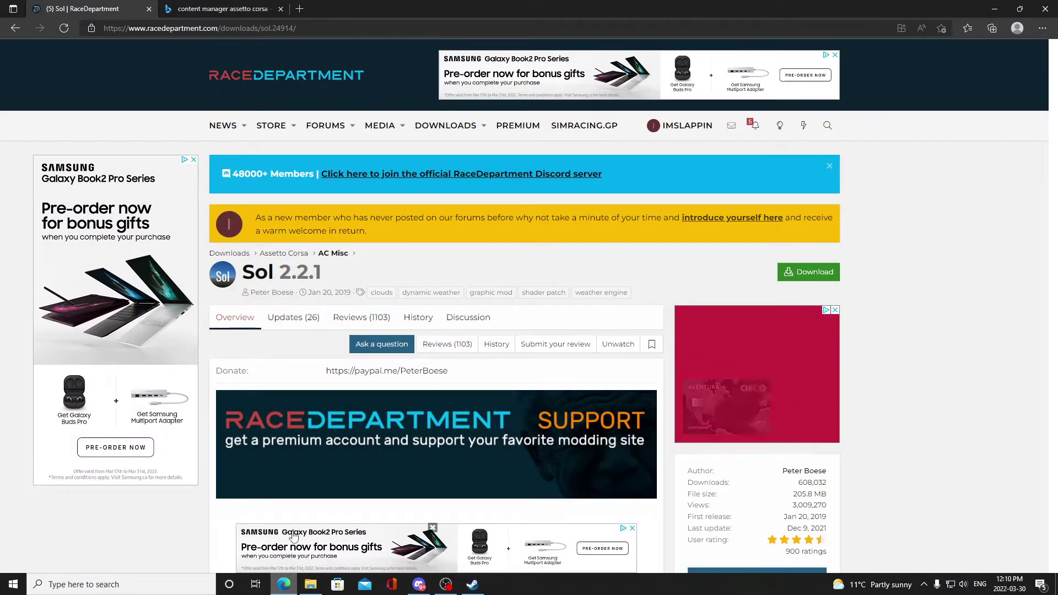
- Open the assettocorsa.club Content Manager page from the Bing results and scroll through it
left_click(204, 9)
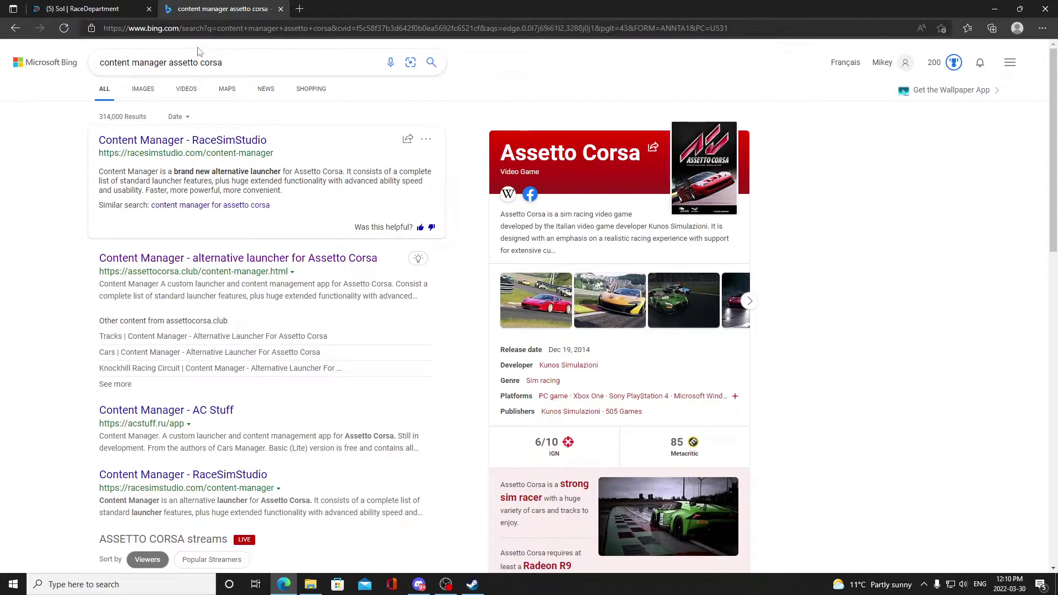
left_click(242, 266)
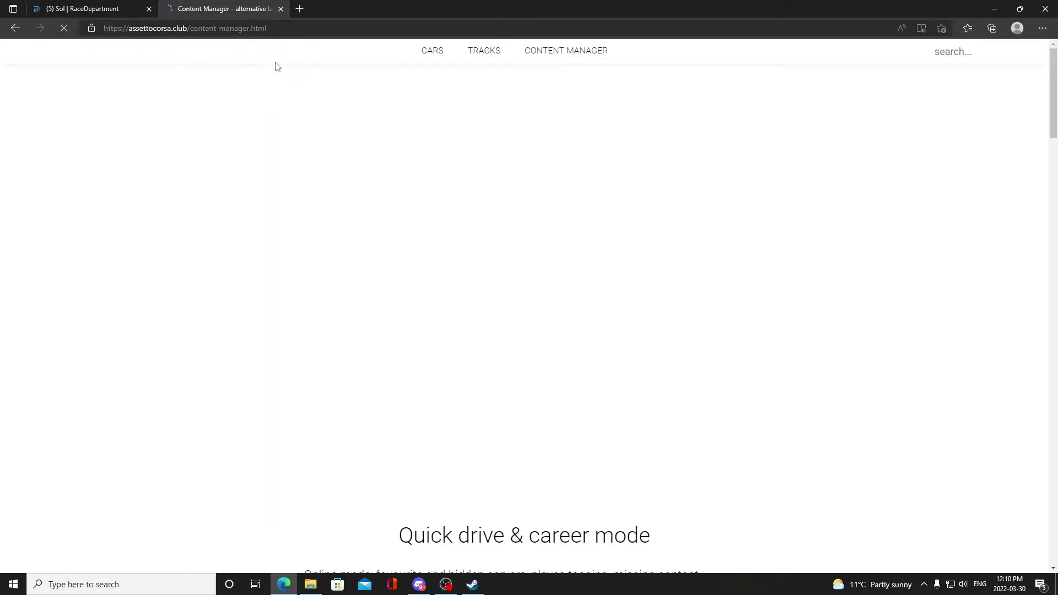
scroll(371, 194, "down", 4)
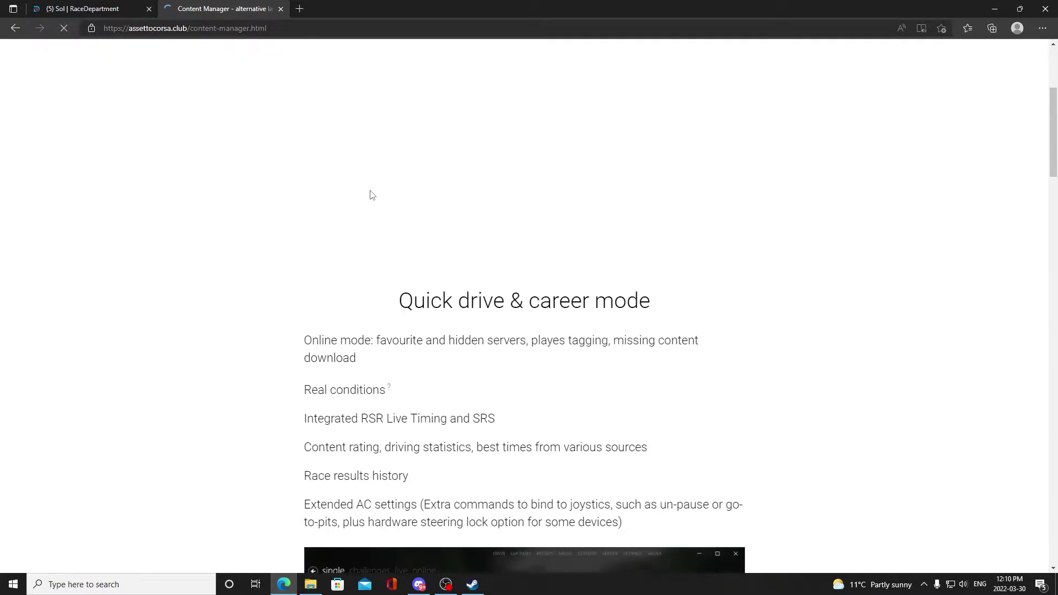
scroll(371, 194, "down", 20)
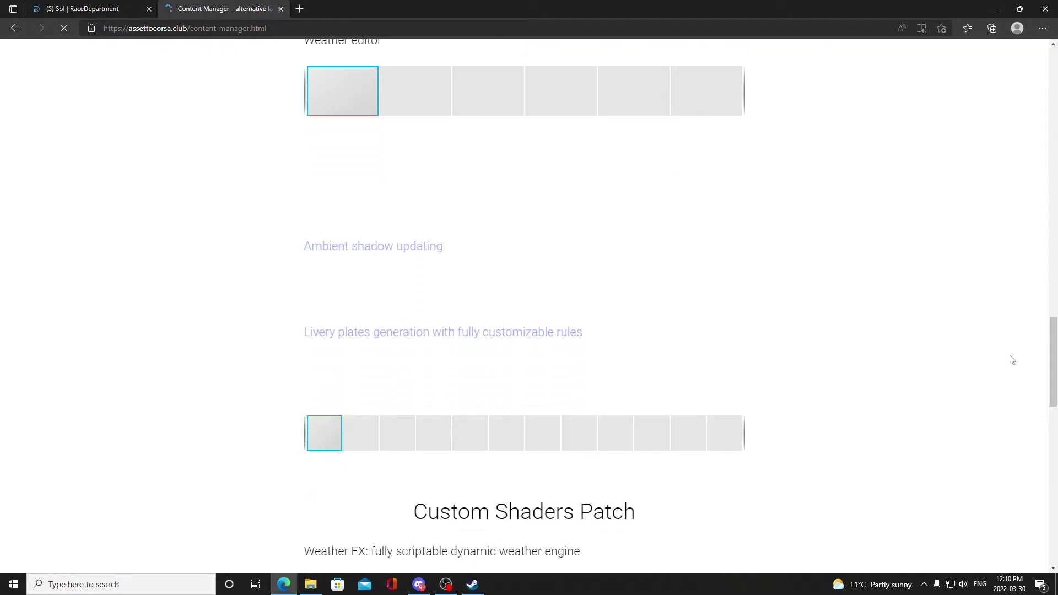
scroll(676, 324, "down", 4)
scroll(675, 324, "up", 8)
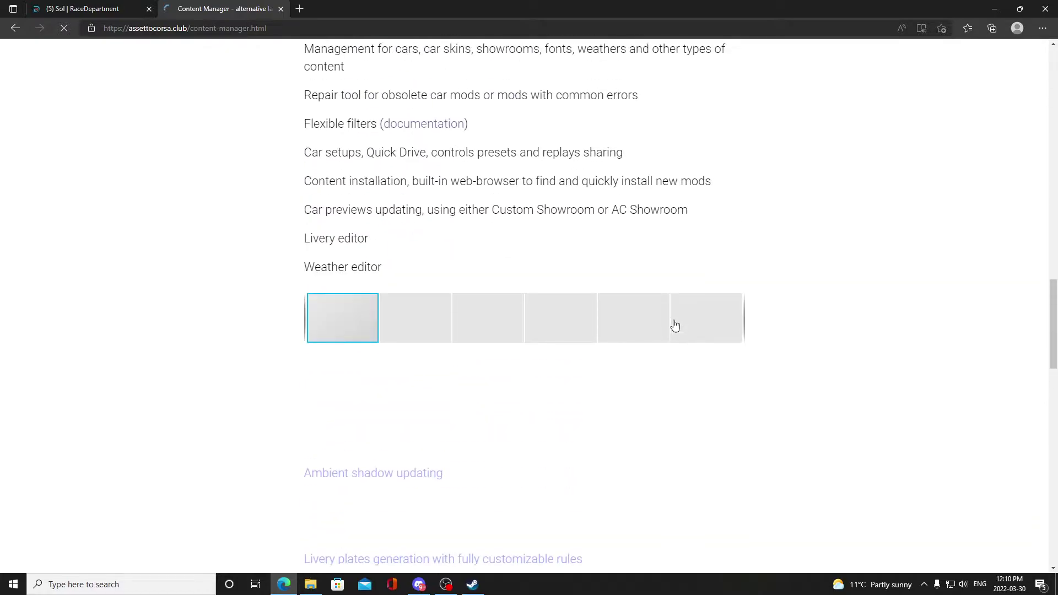
scroll(675, 328, "up", 4)
scroll(673, 331, "down", 8)
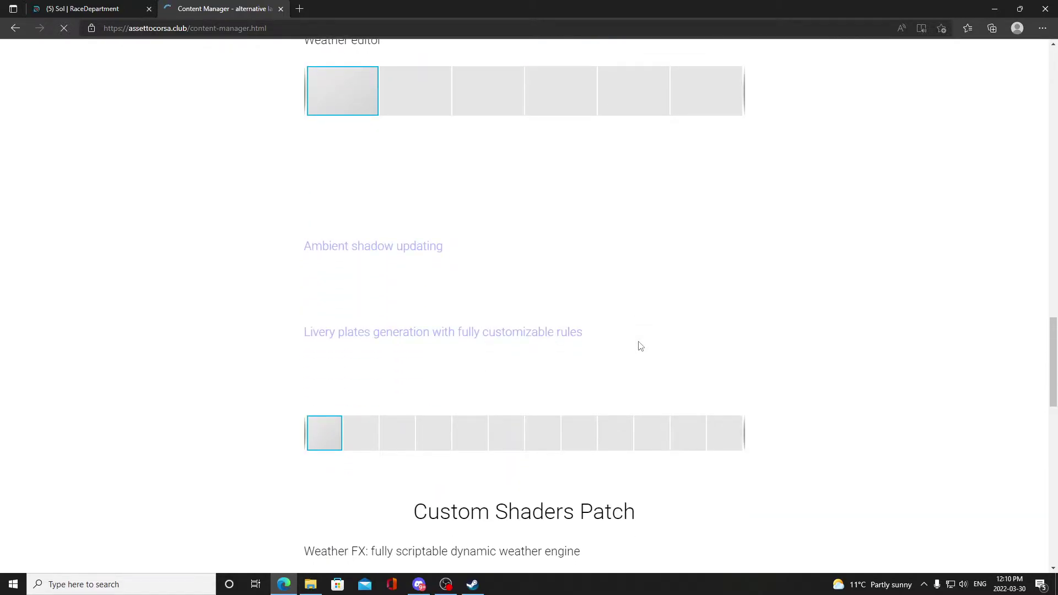
- Download the Lite version zip, Content Manager (0.8.1976.36095), from Backblaze and open it
scroll(639, 345, "down", 11)
scroll(634, 343, "up", 6)
scroll(465, 333, "down", 10)
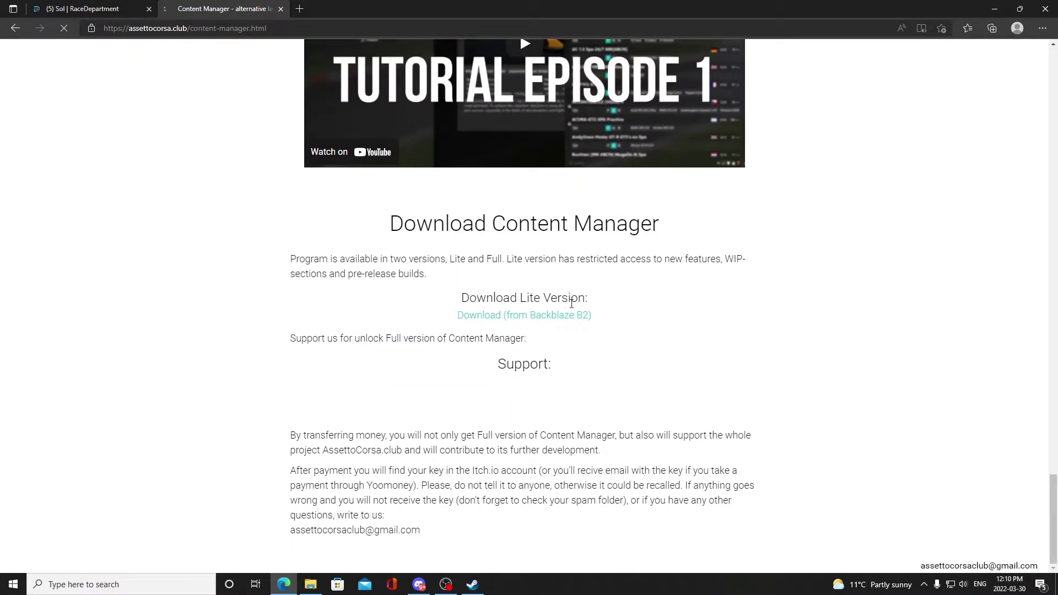
left_click(543, 324)
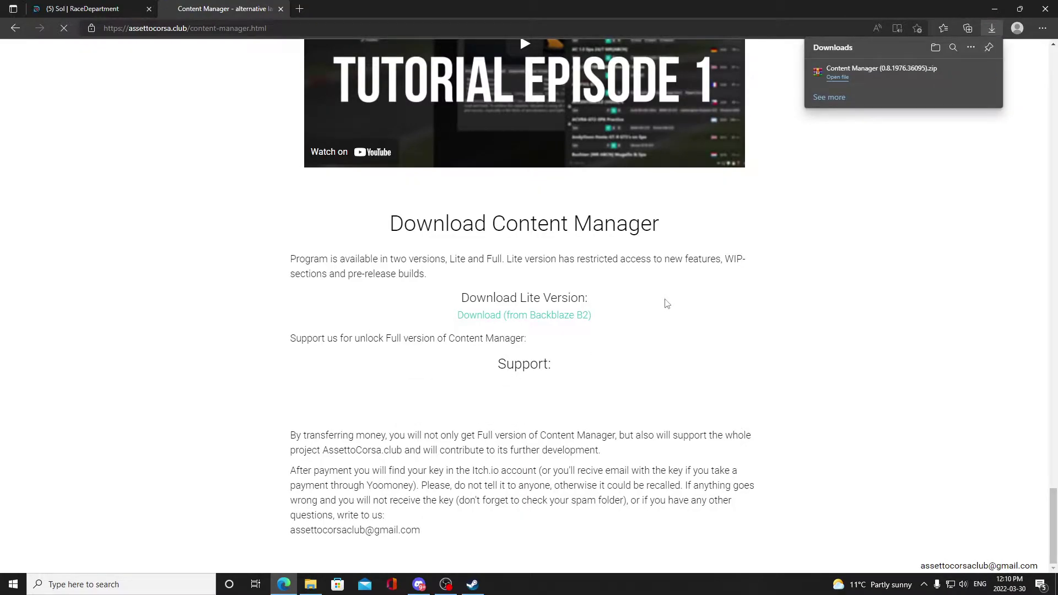
left_click(848, 75)
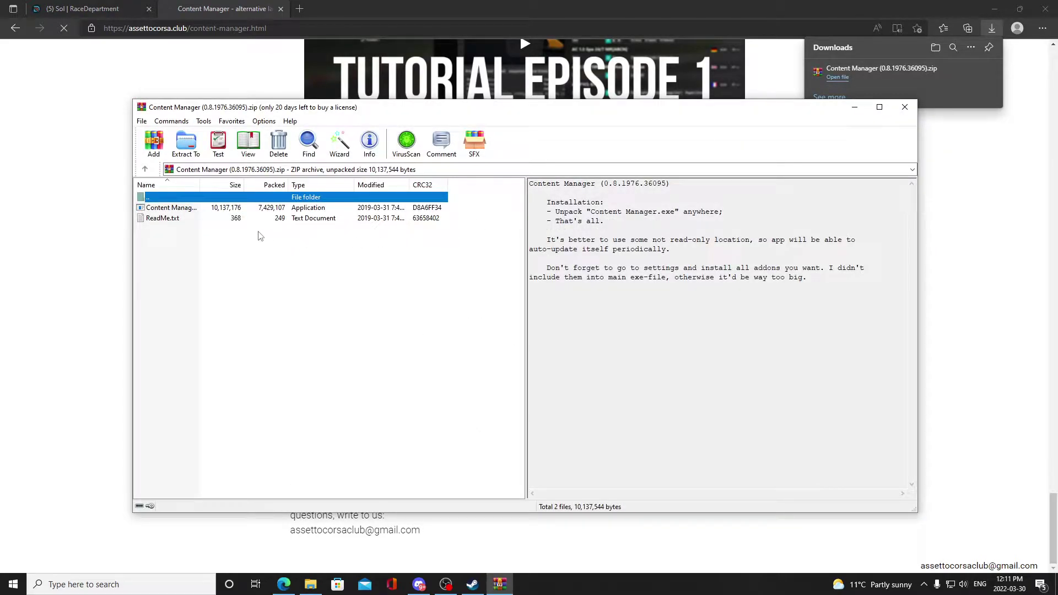
- Drag Content Manager.exe from the zip onto the desktop and minimize WinRAR
left_click(207, 210)
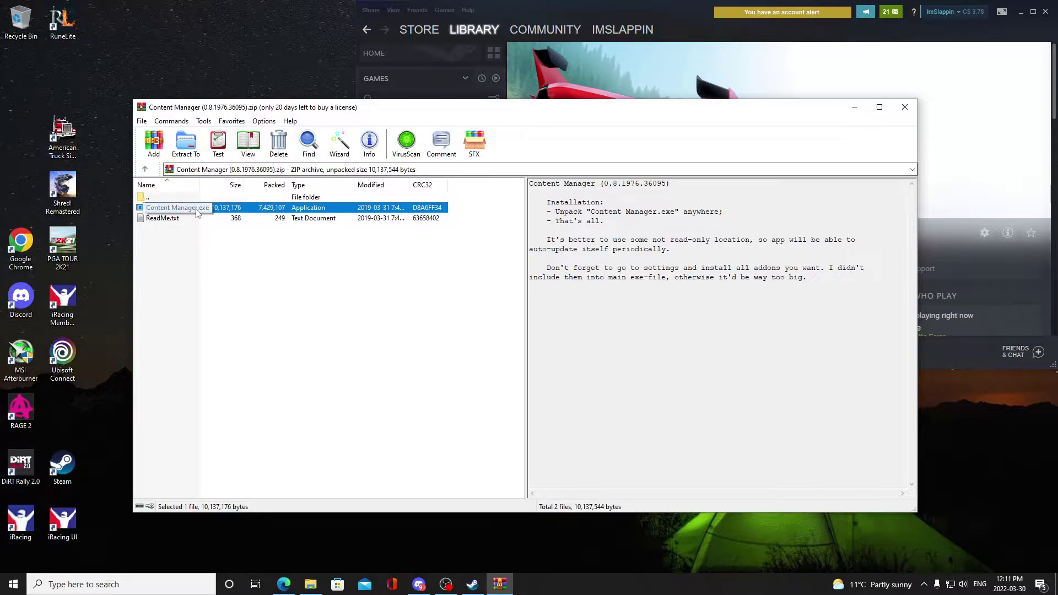
left_click_drag(195, 215, 77, 92)
left_click_drag(709, 110, 763, 172)
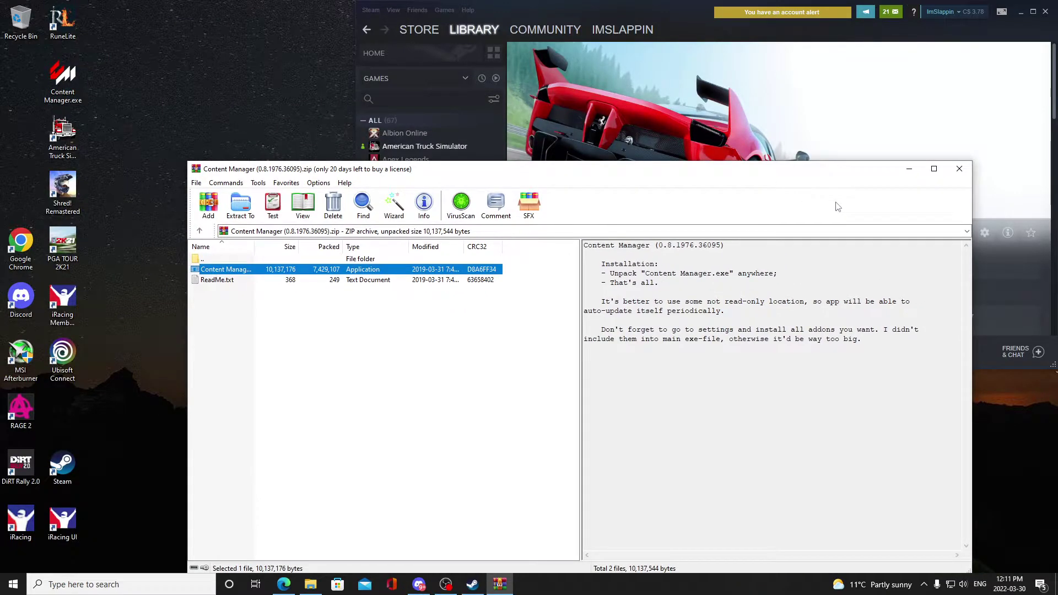
left_click(905, 173)
- Launch Content Manager.exe and confirm setup with the Steam assettocorsa root folder and player name
double_click(69, 93)
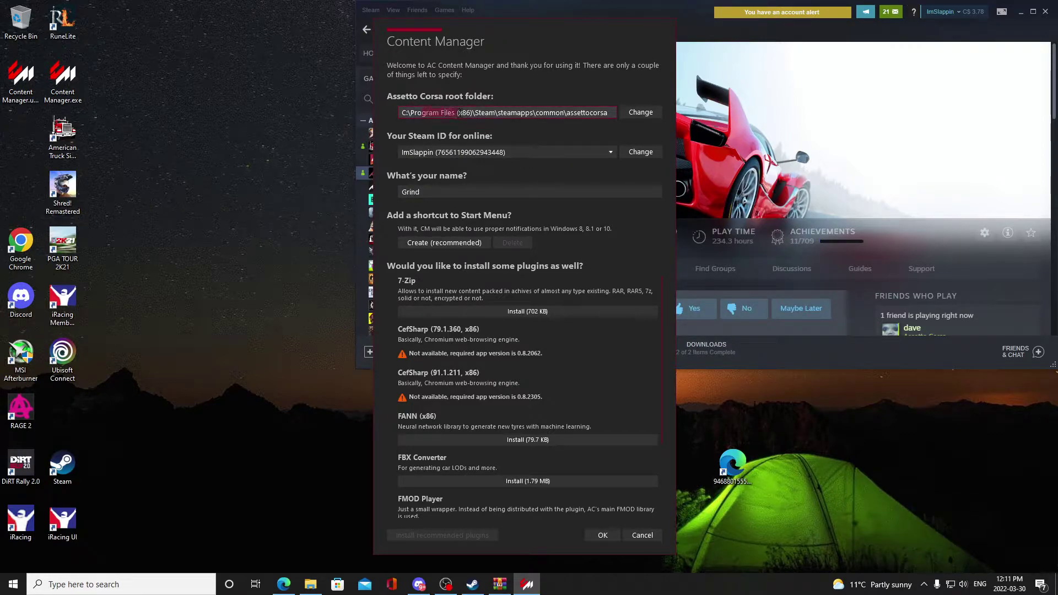
left_click(469, 112)
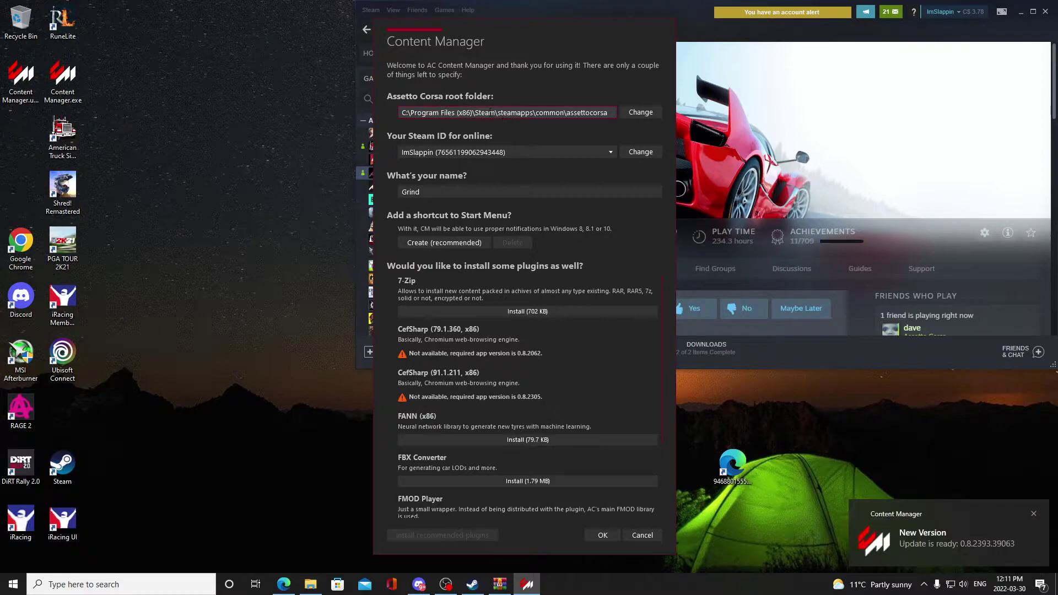
left_click(495, 111)
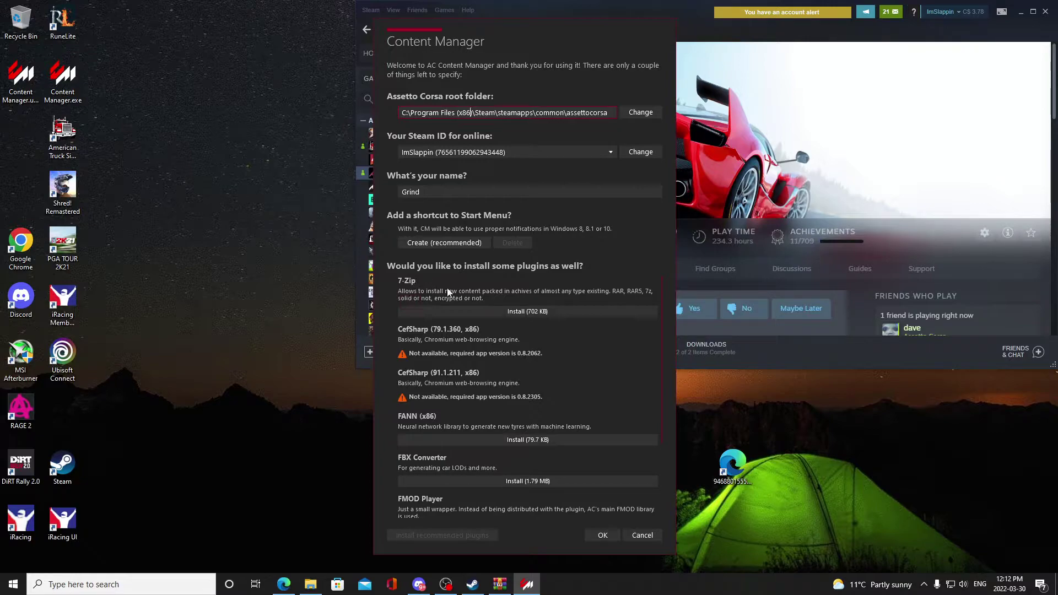
left_click(431, 191)
left_click(606, 536)
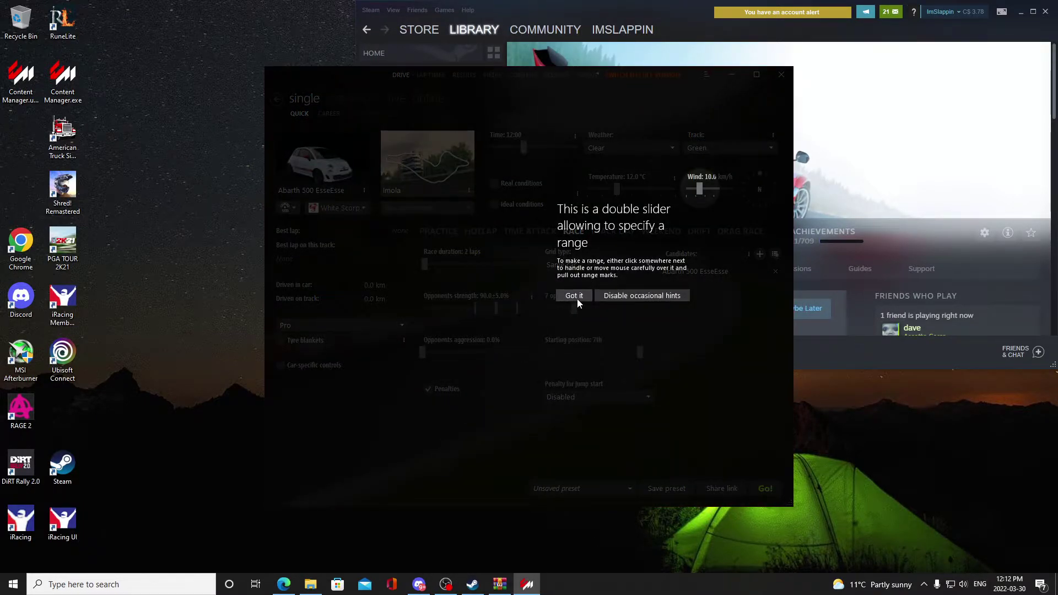
- Maximize Content Manager, update to 0.8.2393.39063, and relaunch it via Steam PLAY
left_click(574, 296)
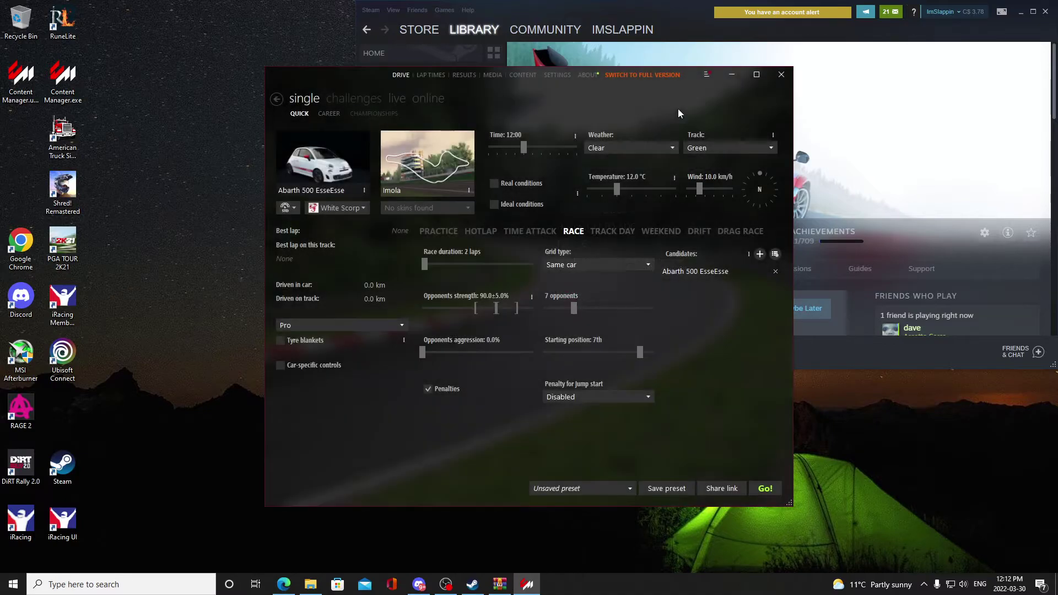
left_click(751, 75)
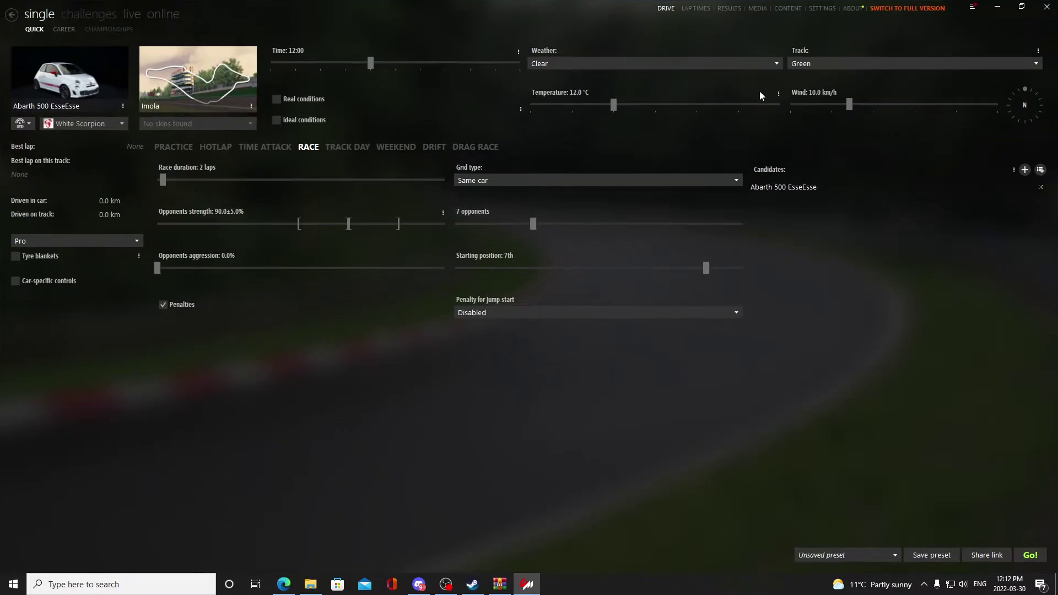
left_click(973, 10)
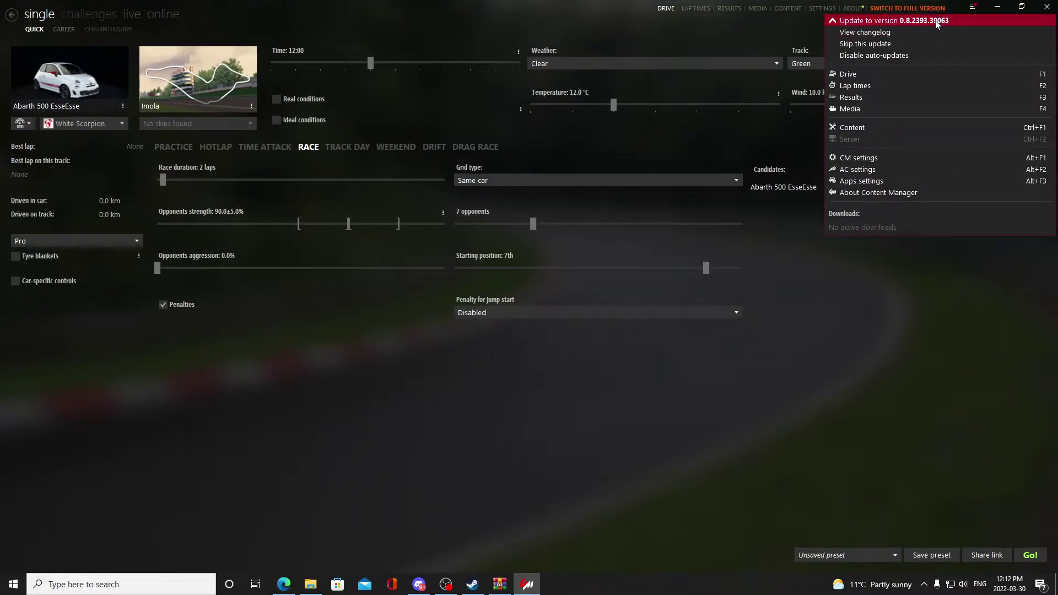
left_click(888, 23)
left_click(575, 228)
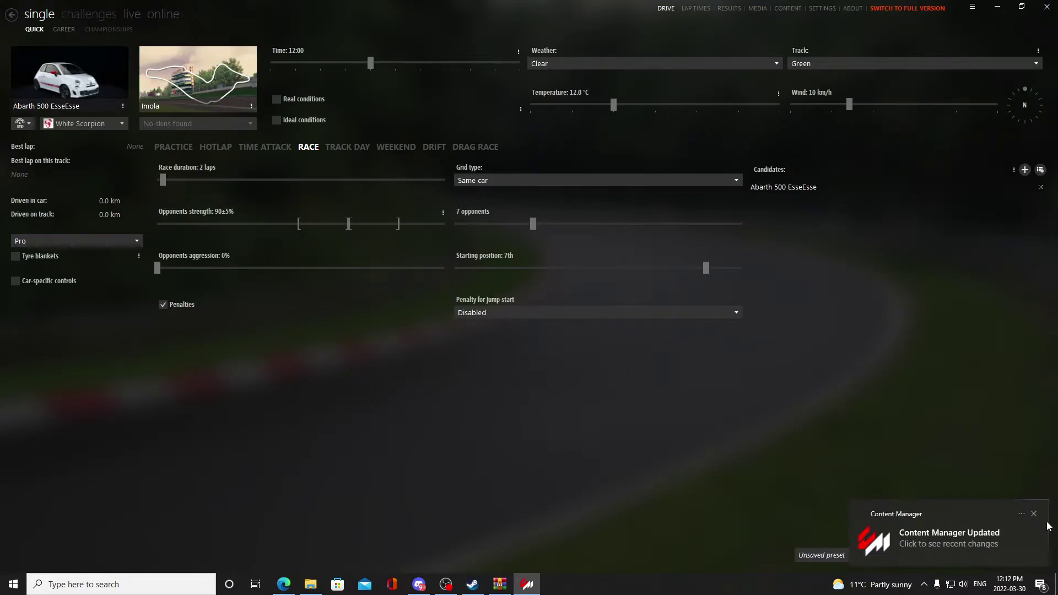
left_click(1034, 514)
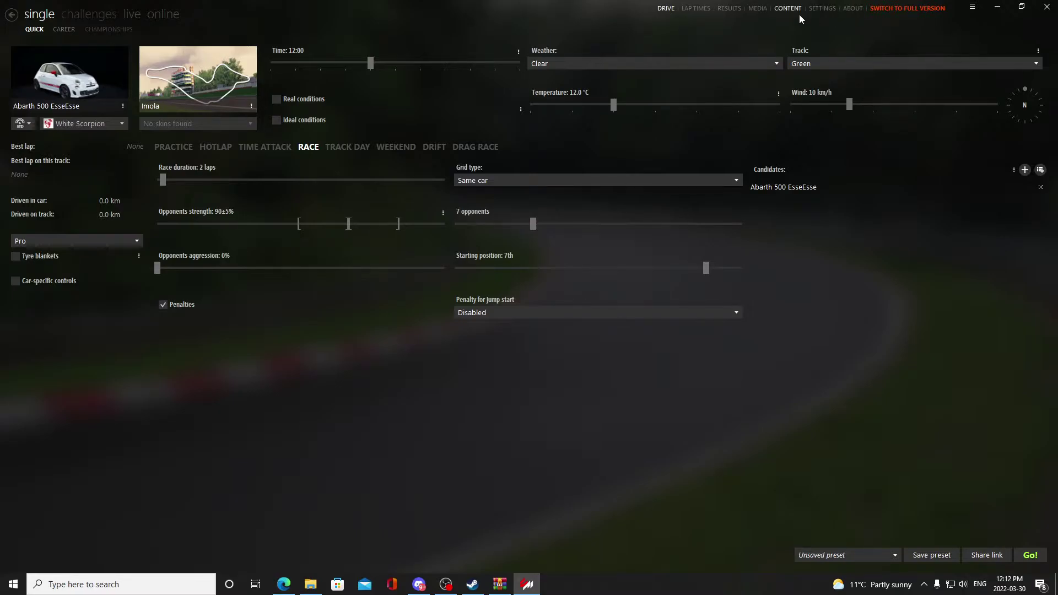
- Go to Settings and switch to the Custom Shaders Patch page
left_click(822, 11)
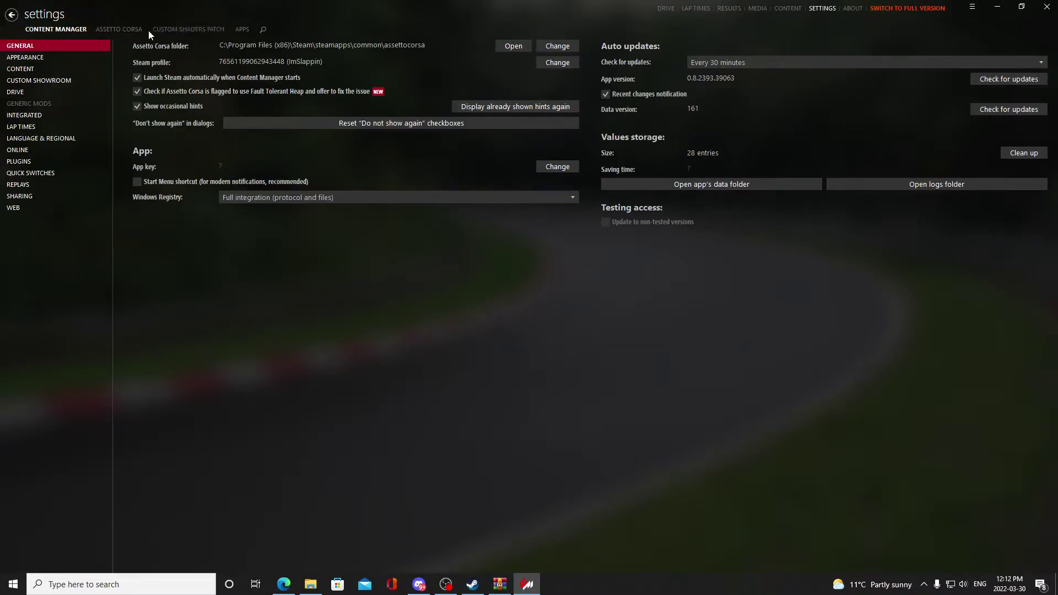
left_click(167, 31)
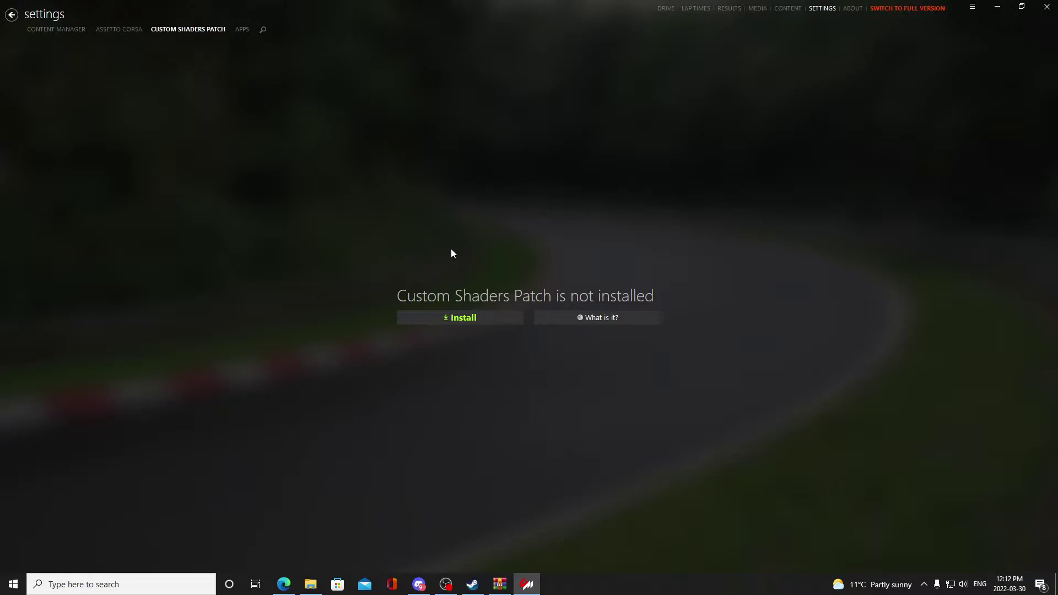
- Install Custom Shaders Patch 0.1.77, set to auto-update to recommended versions
left_click(454, 318)
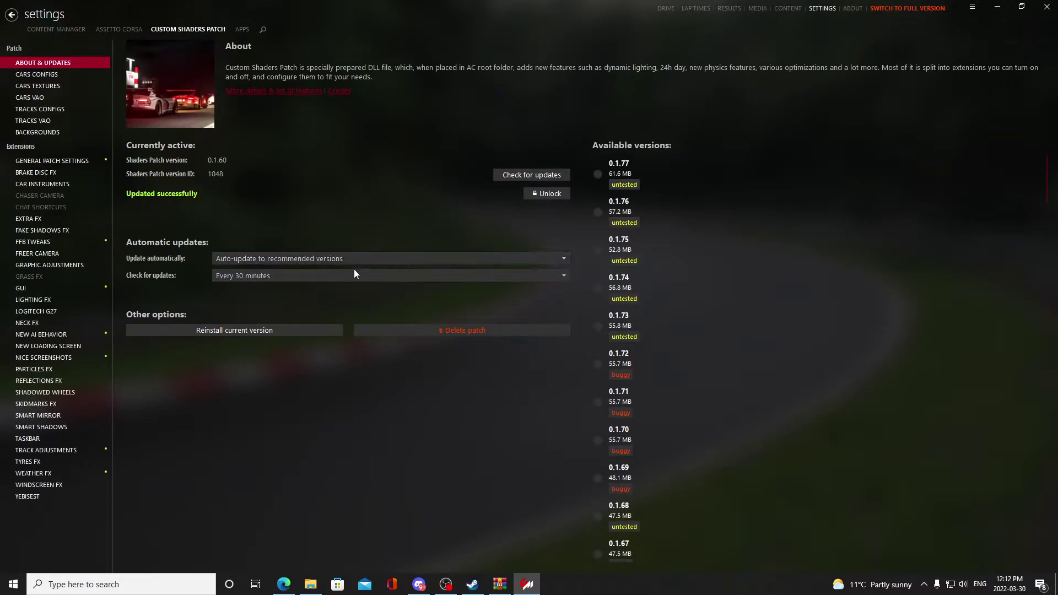
left_click(322, 264)
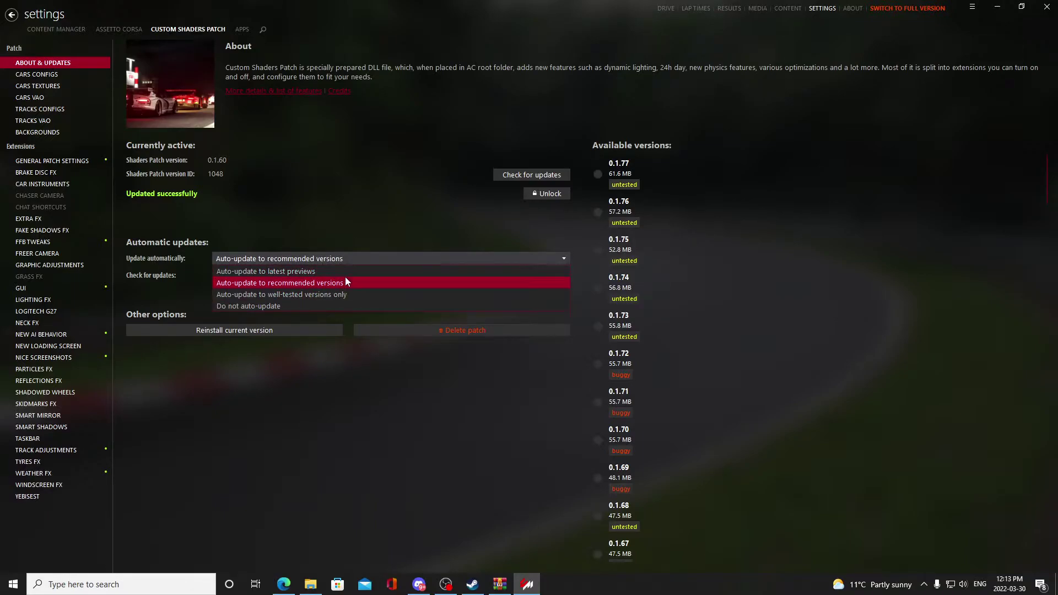
left_click(345, 280)
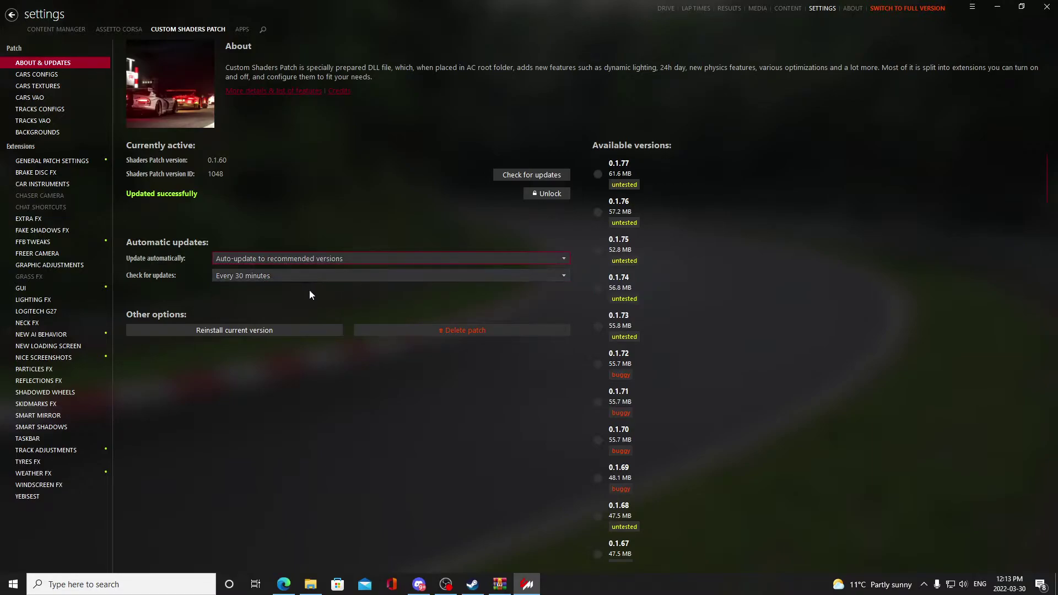
left_click(602, 176)
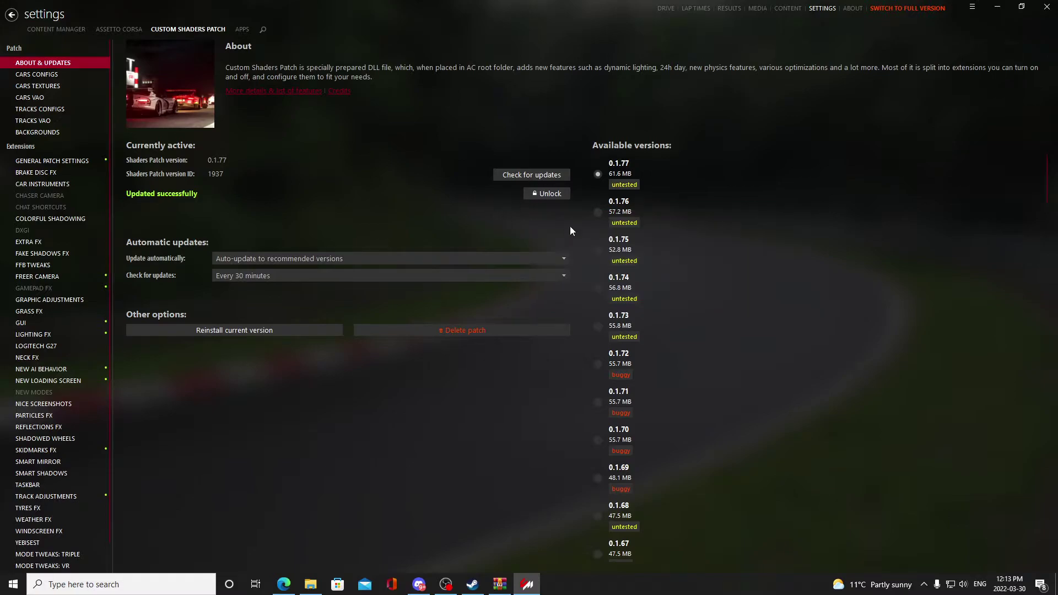
left_click(284, 584)
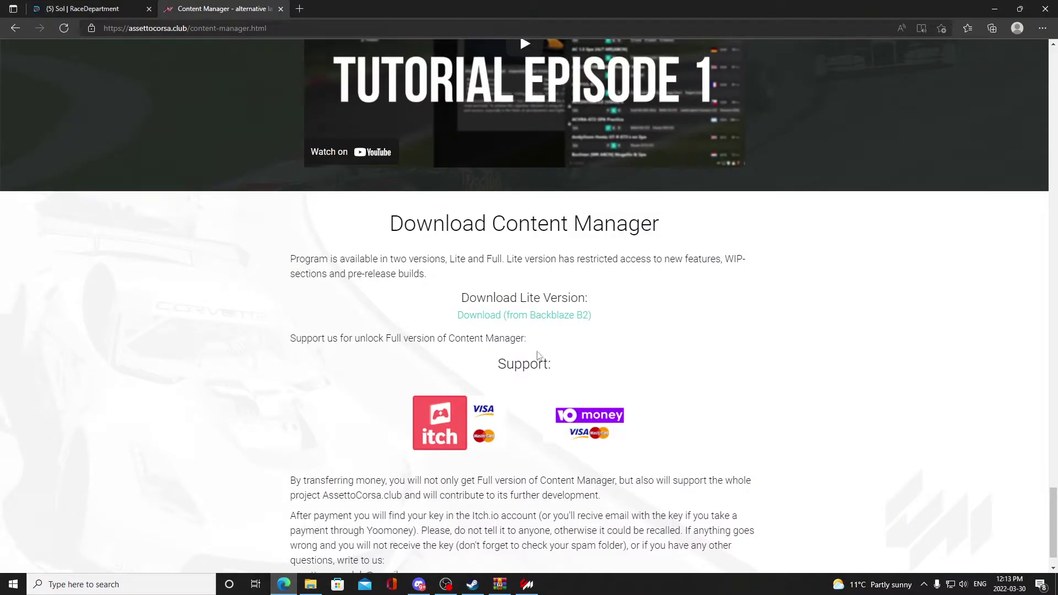
- Start downloading Sol 2.2.1.7z from the RaceDepartment Sol page and check the Downloads flyout
left_click(61, 8)
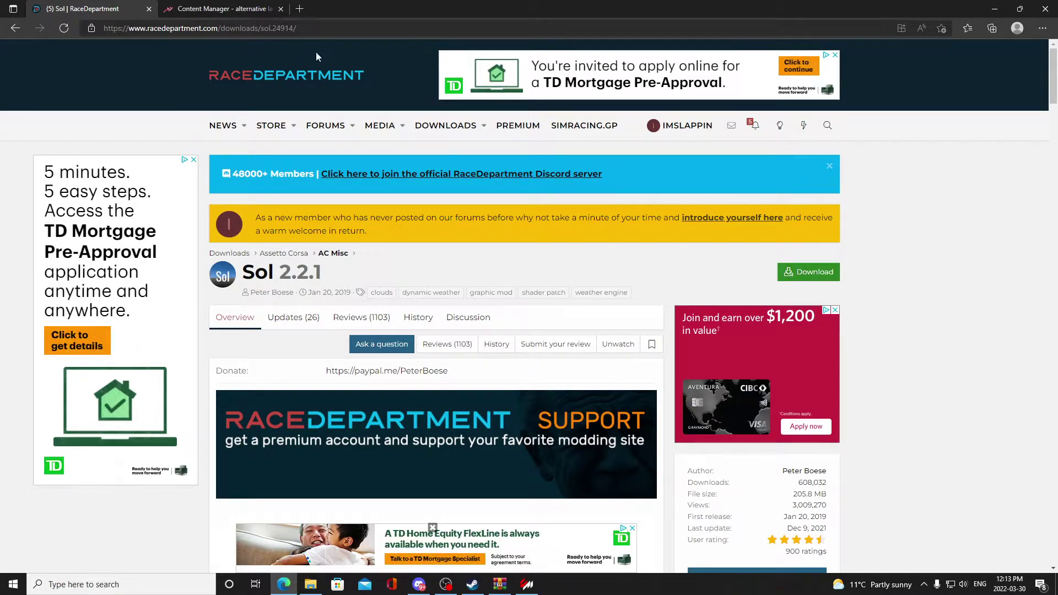
left_click(232, 28)
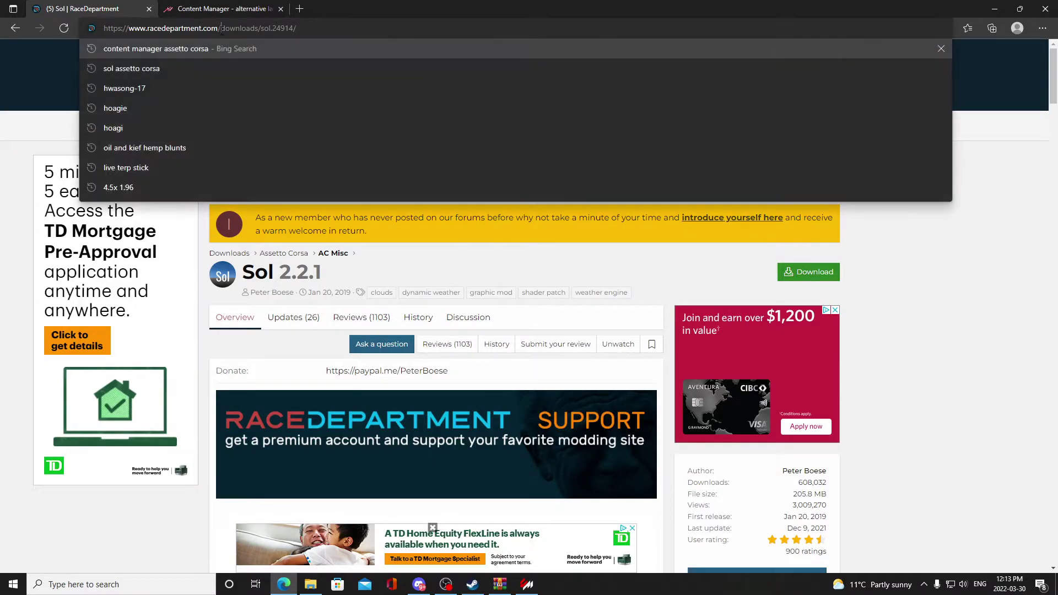
left_click(736, 230)
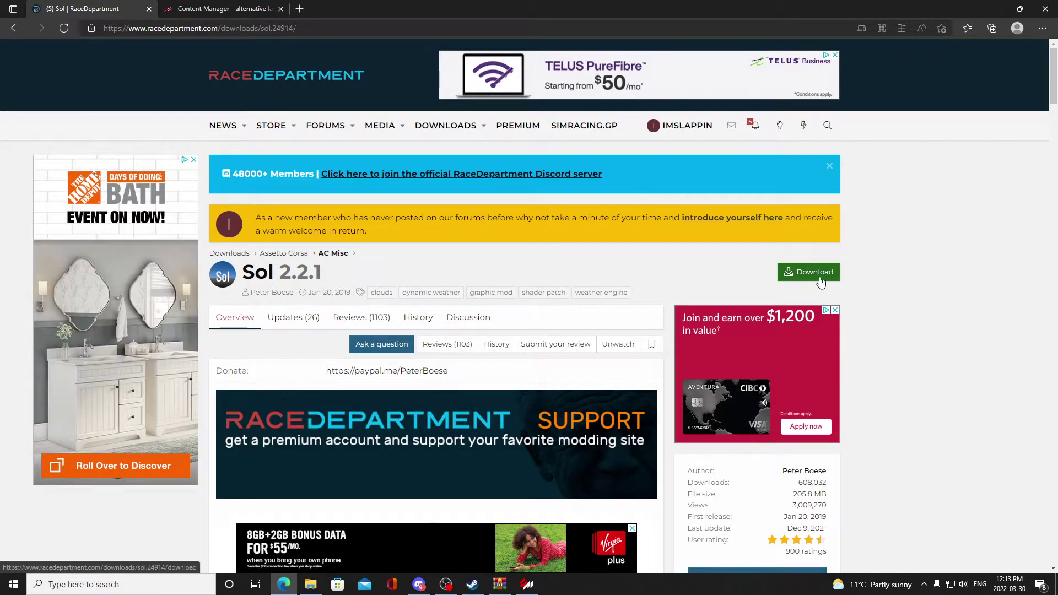
right_click(794, 273)
left_click(877, 237)
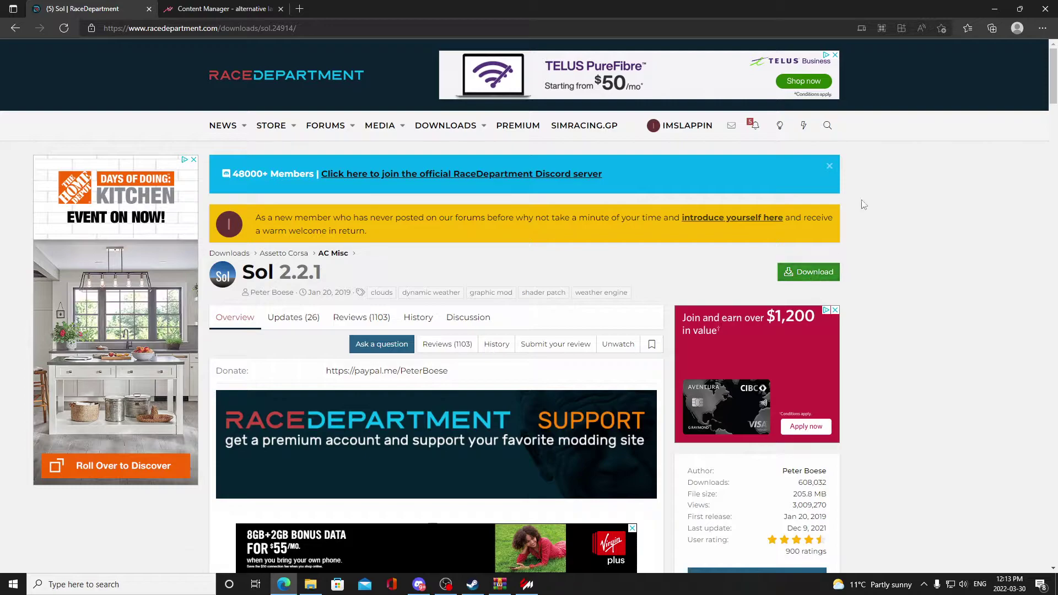
left_click(806, 272)
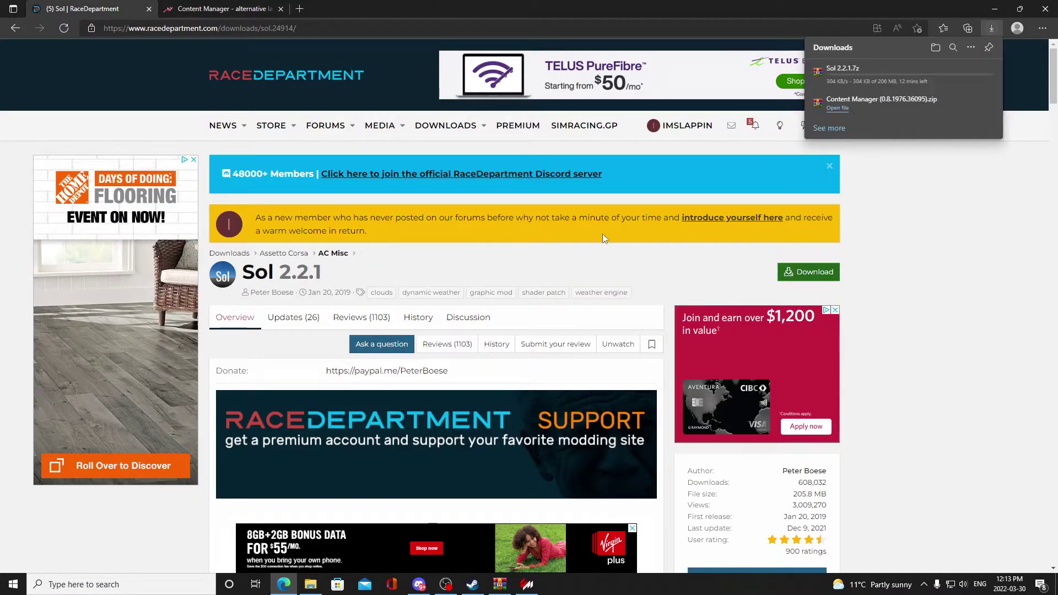
mouse_move(859, 118)
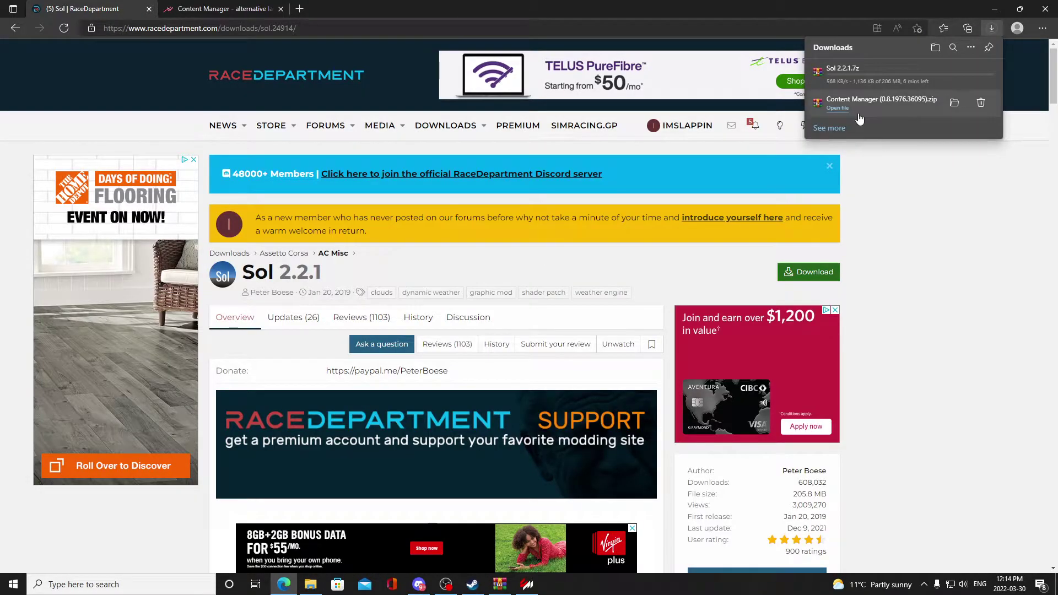